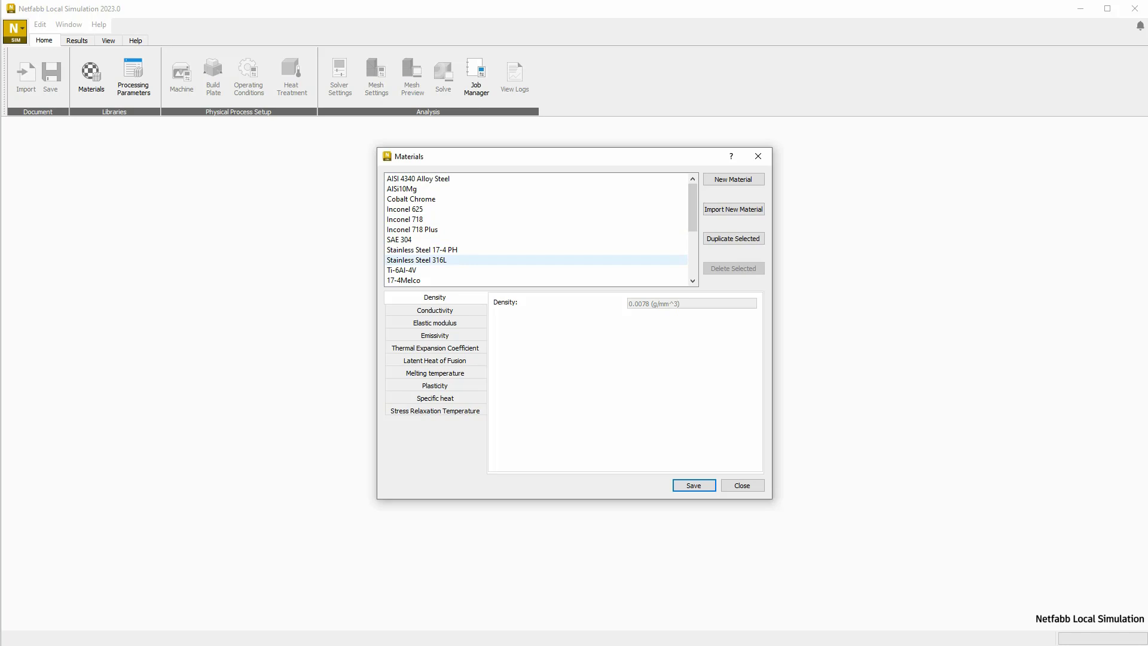
Plot Stainless Steel 316L's thermal conductivity against temperature.
click(418, 260)
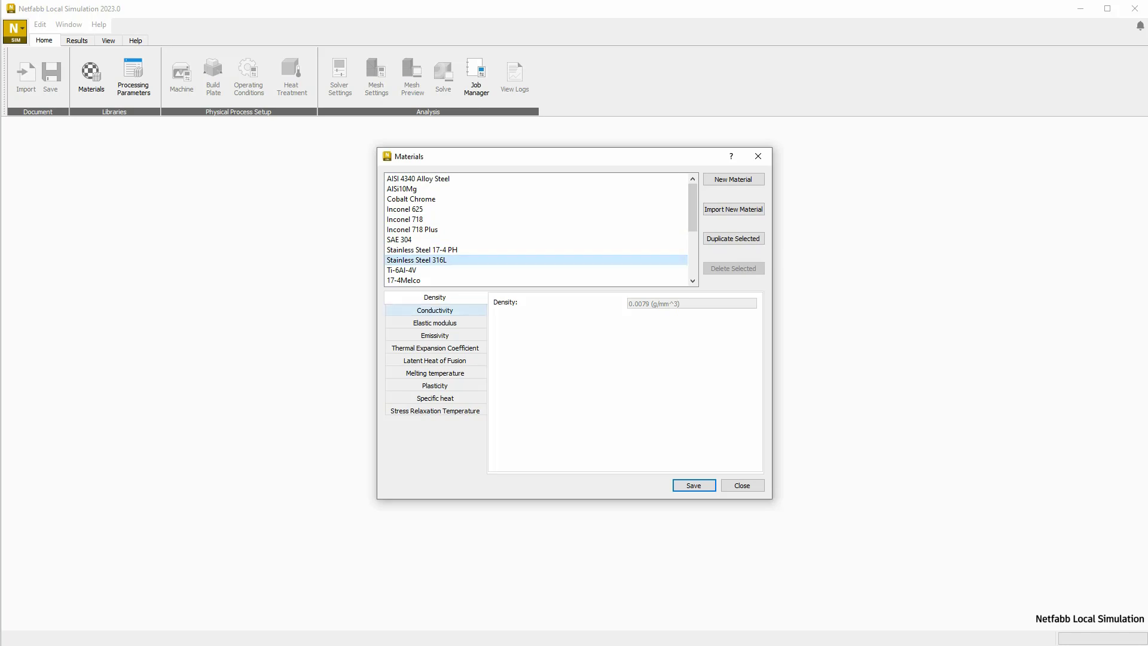
click(435, 310)
click(522, 454)
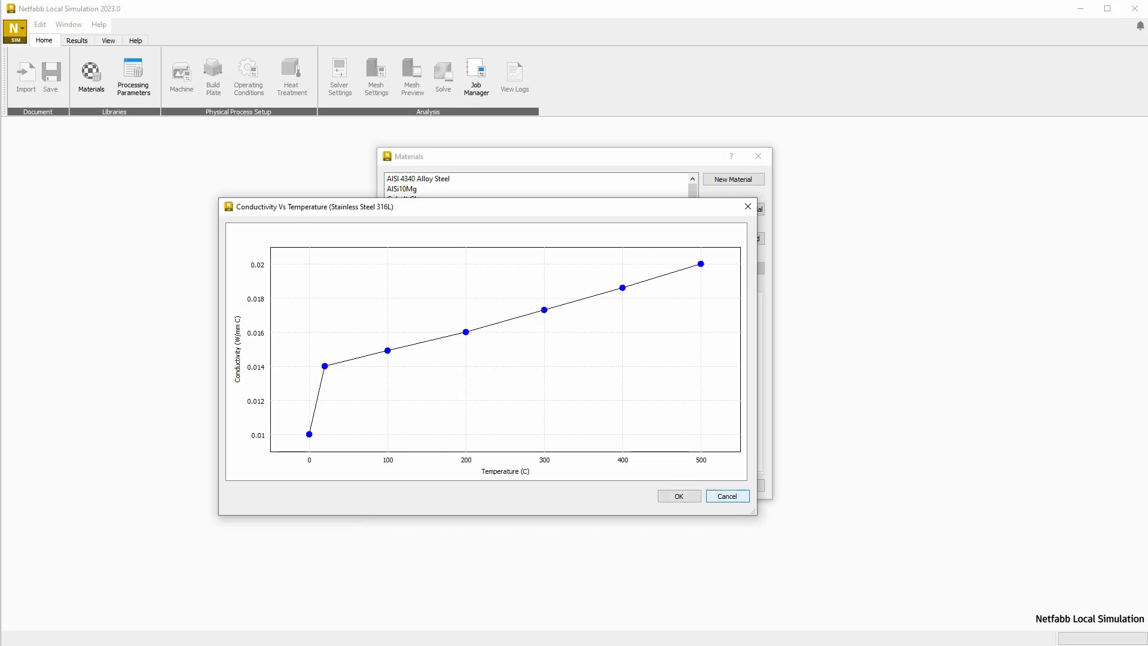
click(726, 496)
Plot the 316L stress versus plastic strain curve.
click(435, 385)
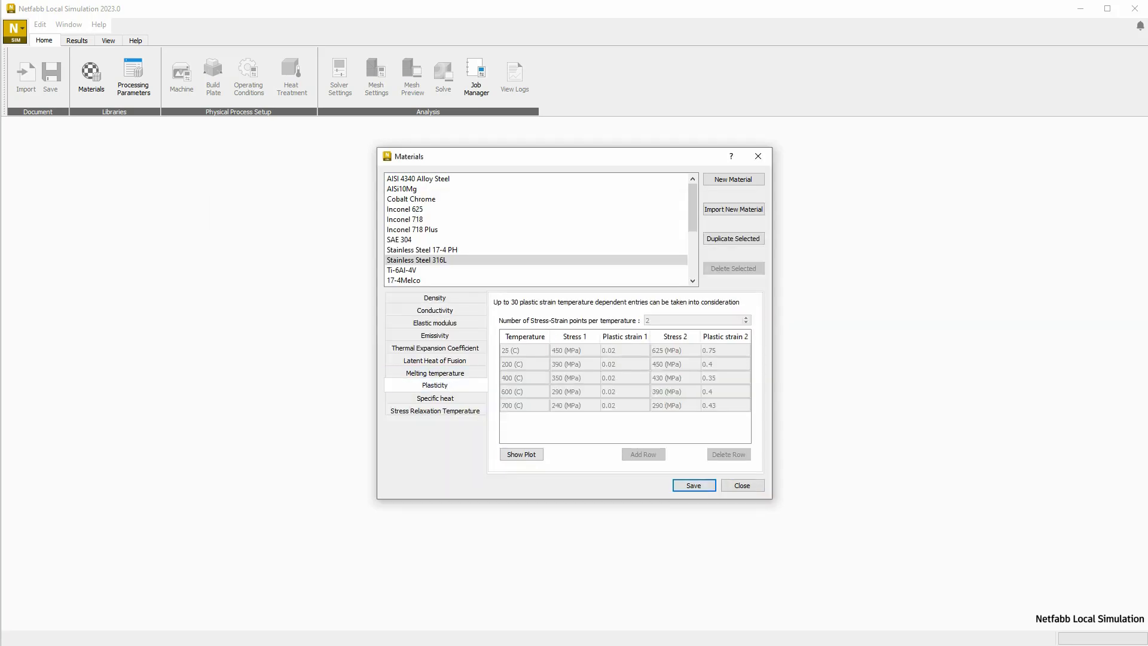
click(521, 454)
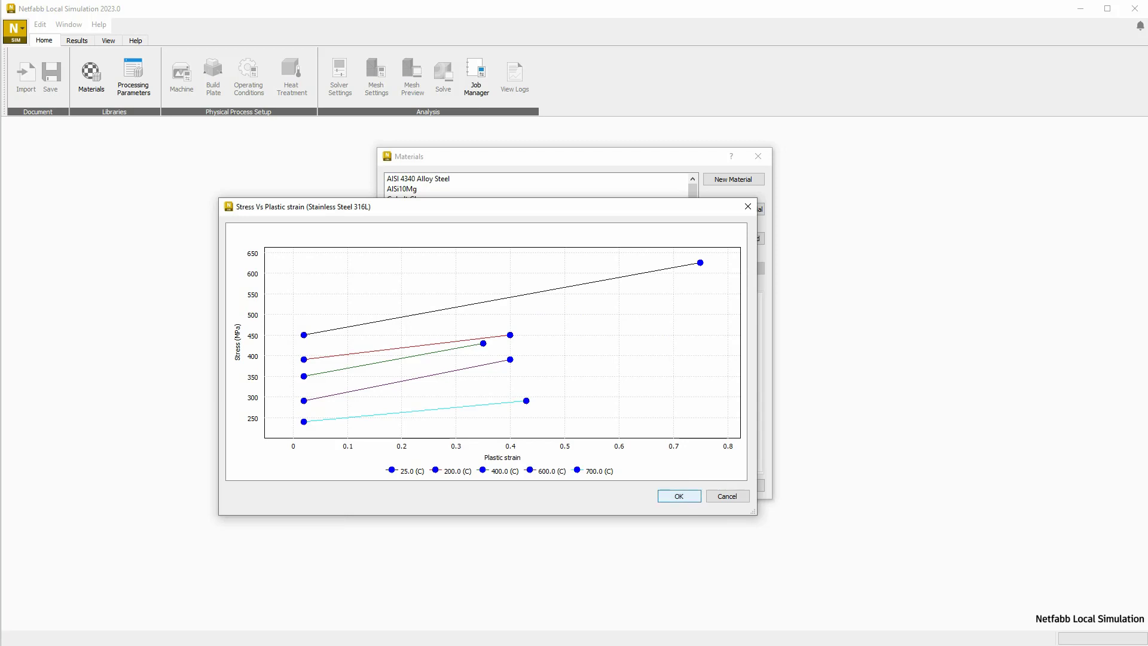
click(680, 497)
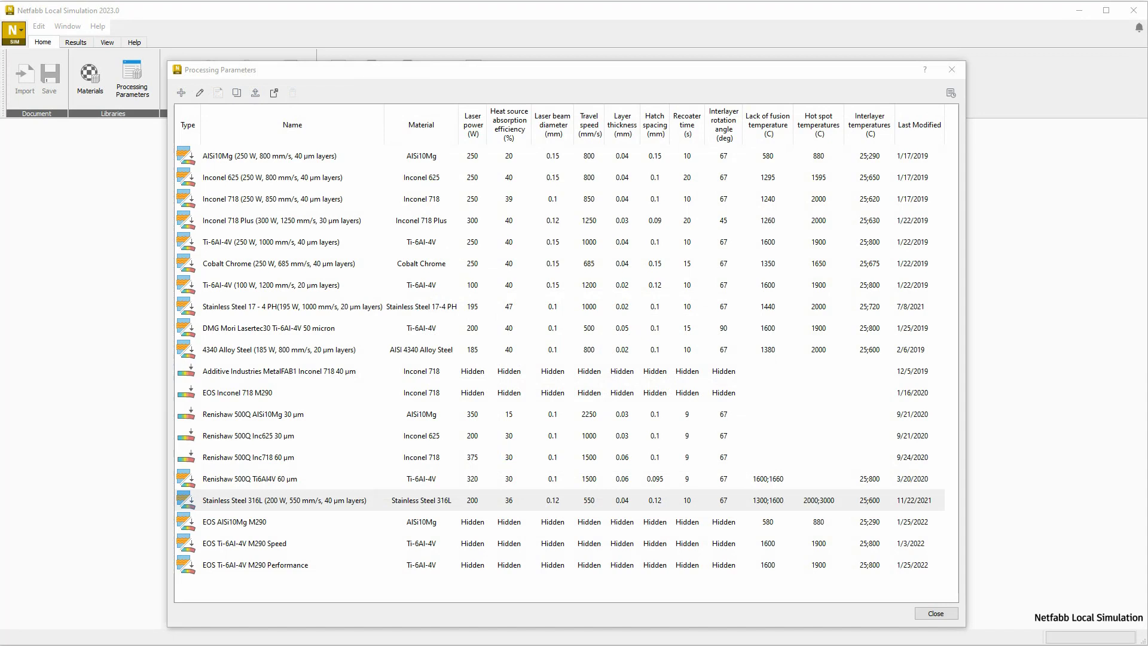
Browse the EOS AlSi10Mg M290 and Ti-6Al-4V M290 Speed and Performance parameter sets.
click(270, 521)
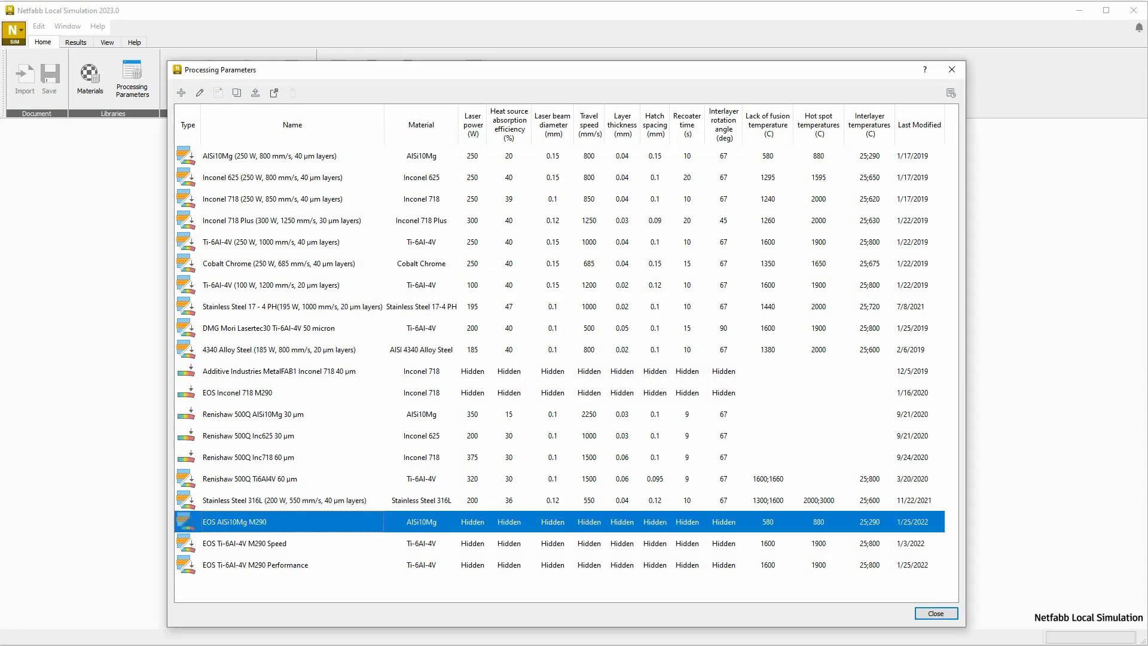
key(Down)
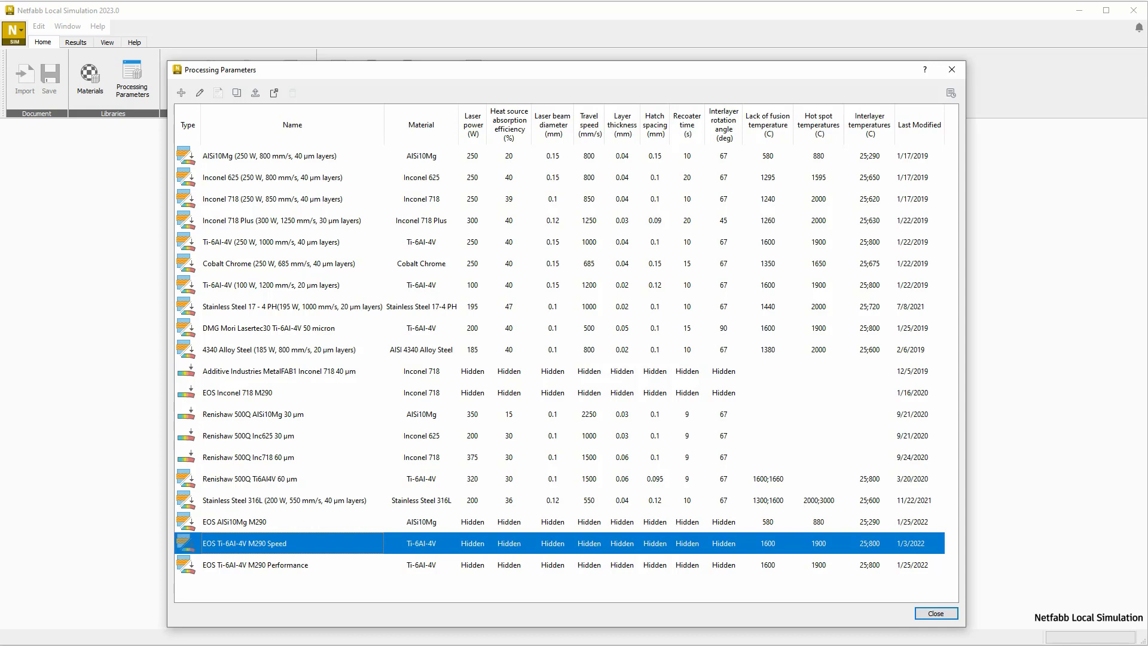
key(Down)
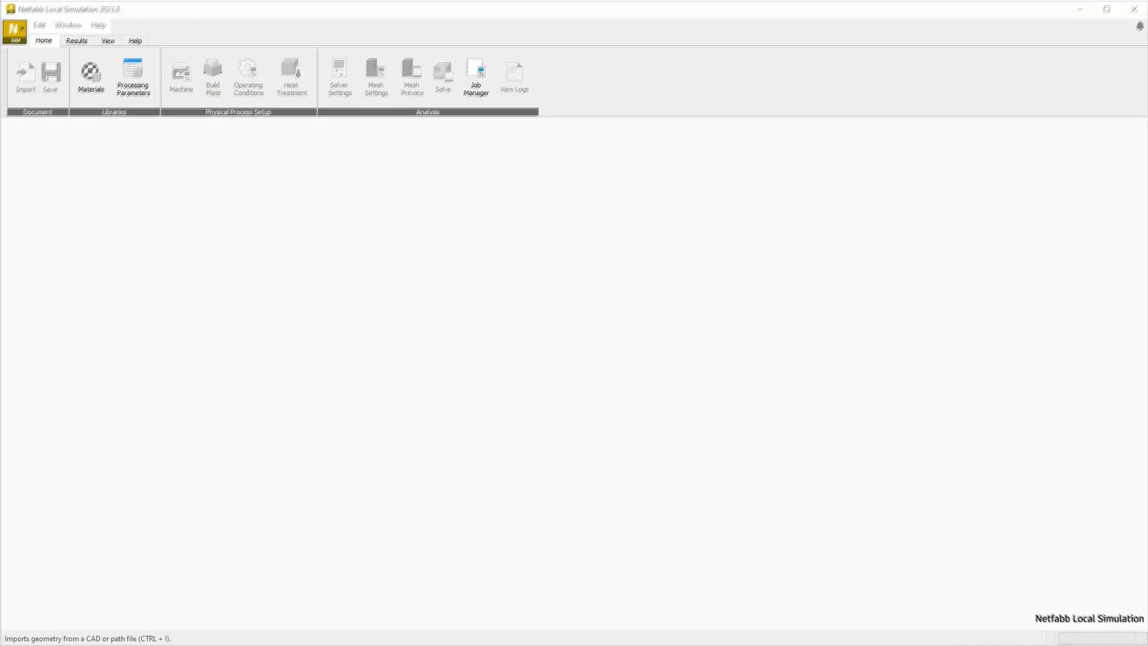
Open the existing project ValveBody1400Mpa.tivus.
key(Down)
key(Down)
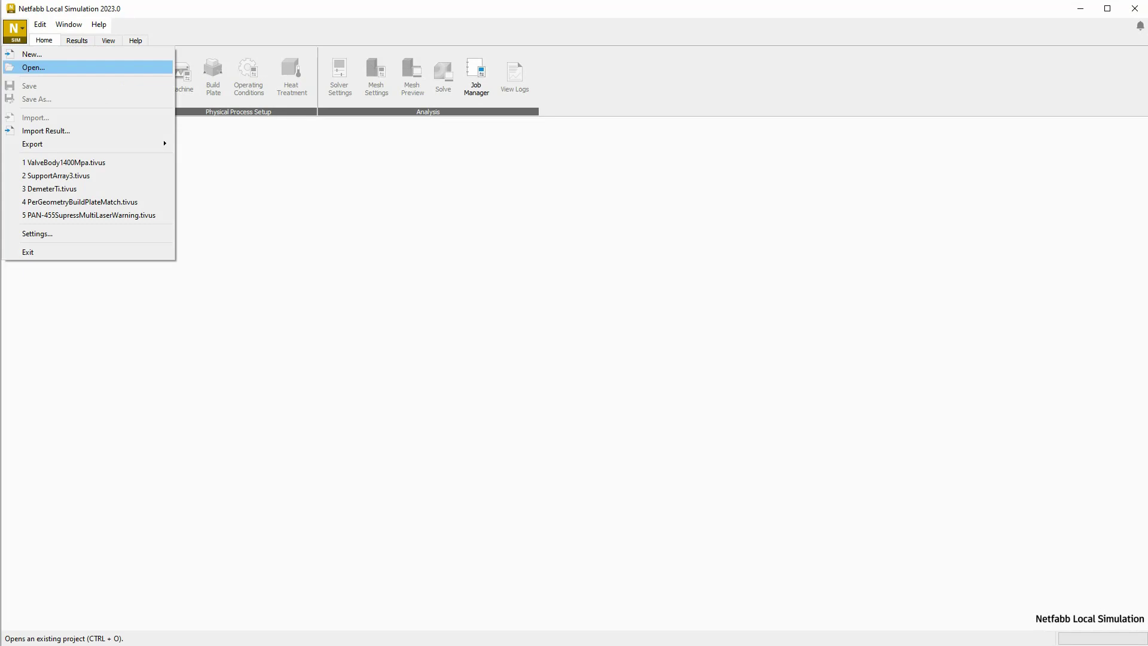
key(Return)
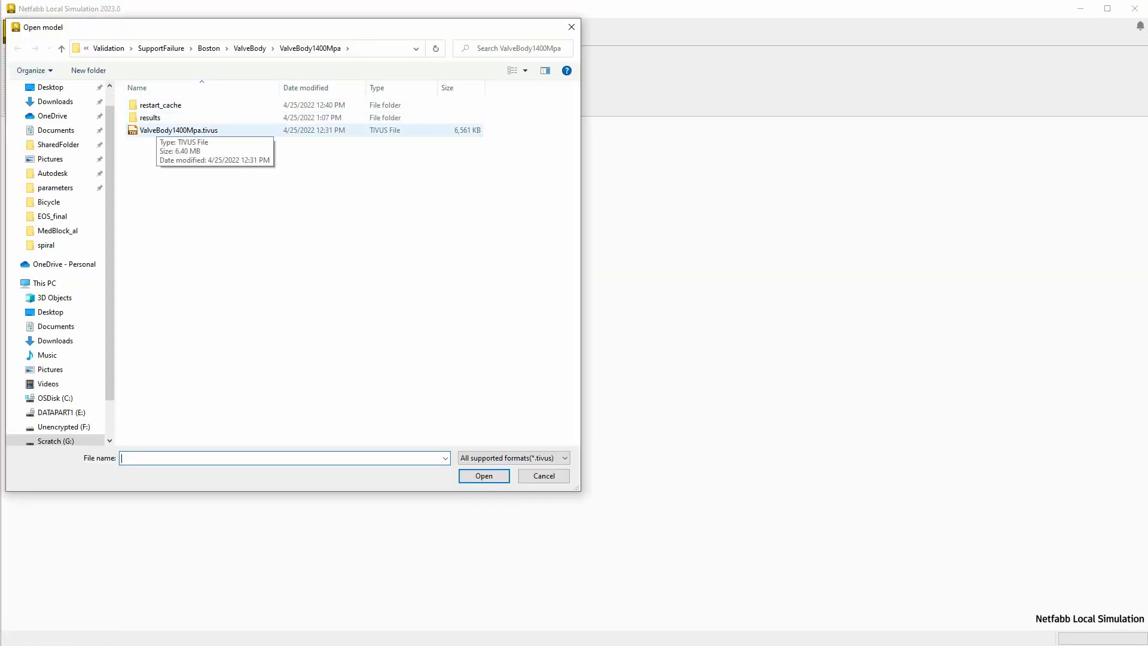
click(170, 129)
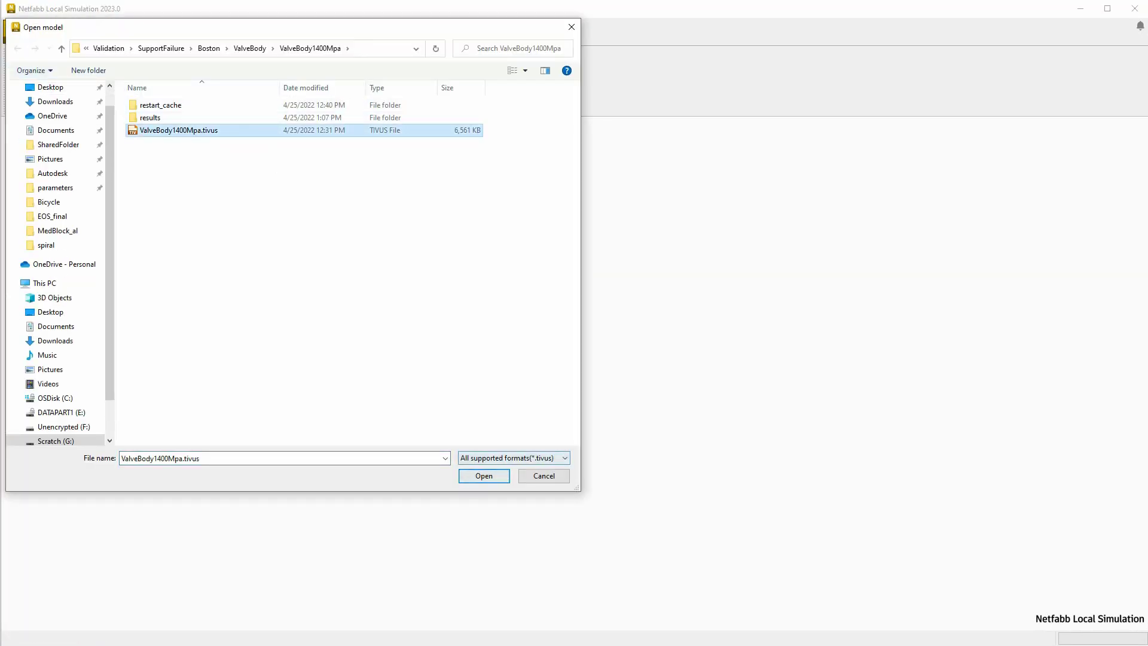
key(Return)
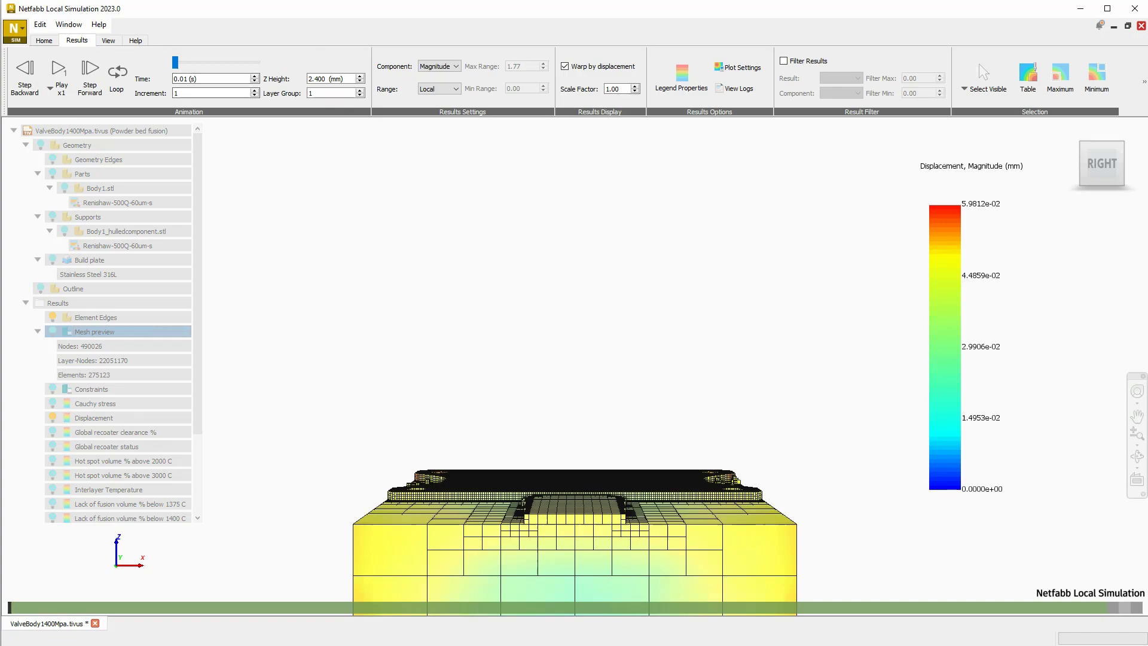
Turn the valve body's displacement view to an isometric corner view with the view cube.
click(1089, 152)
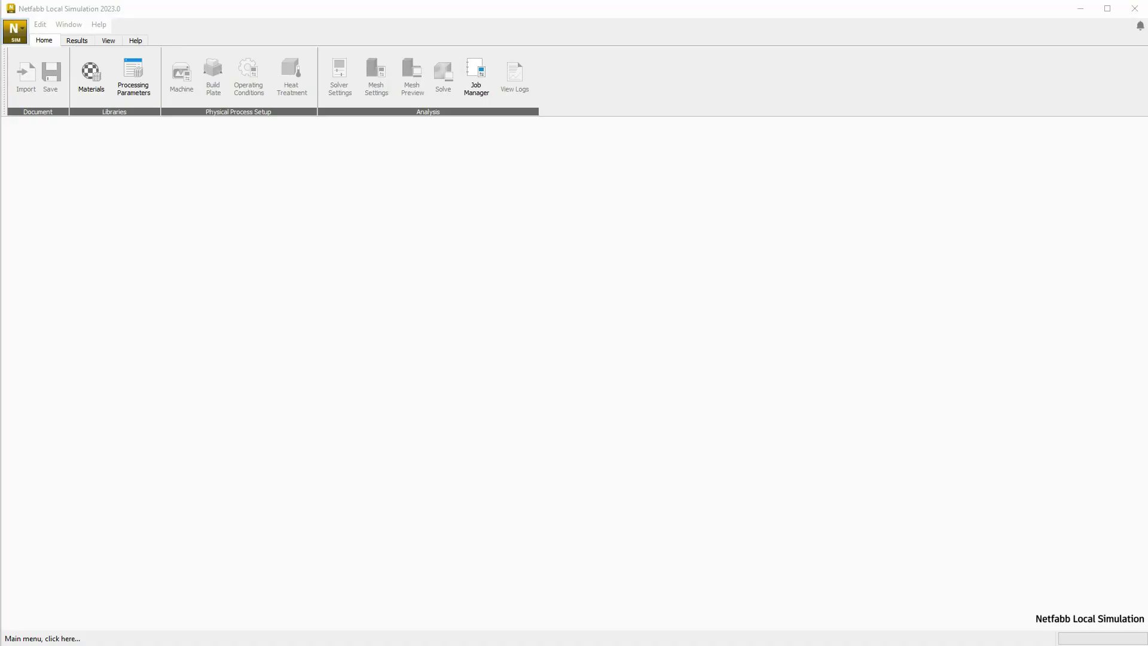
In the Solver settings, disable automatic executable detection and select pani2.exe.
click(15, 32)
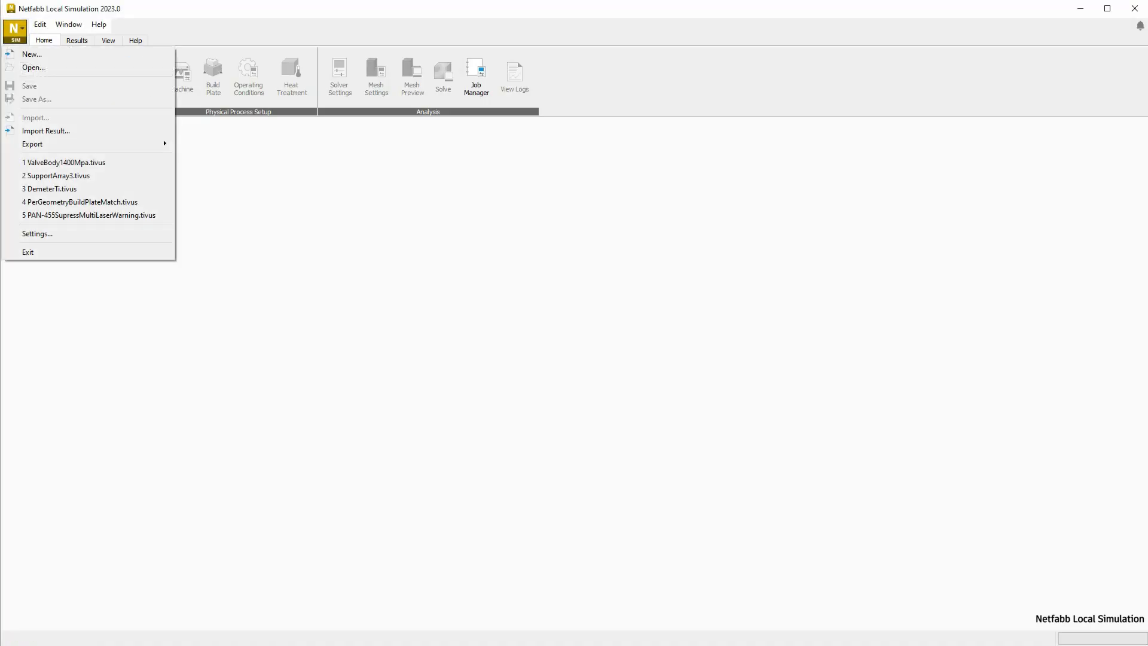
click(37, 233)
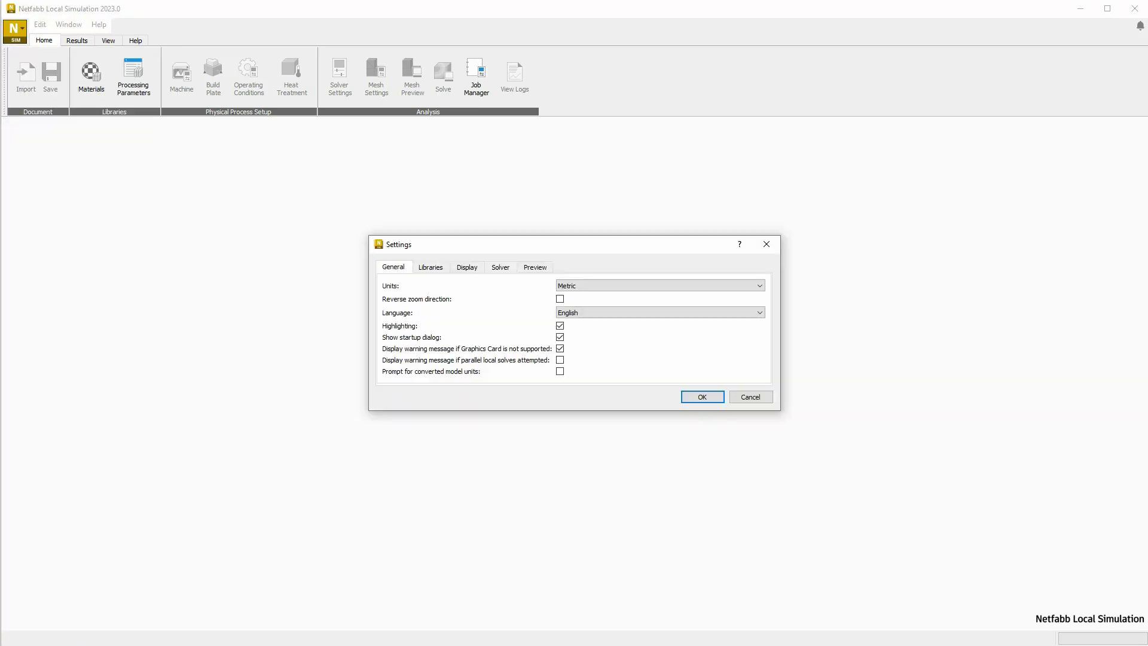
click(499, 267)
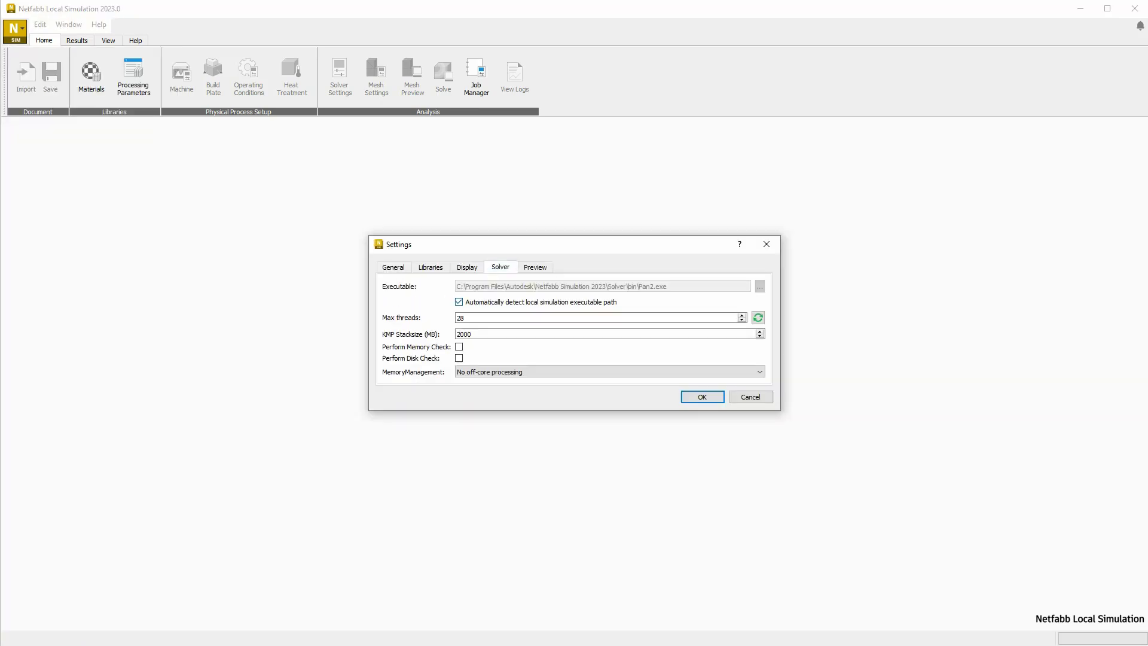
click(459, 302)
click(761, 287)
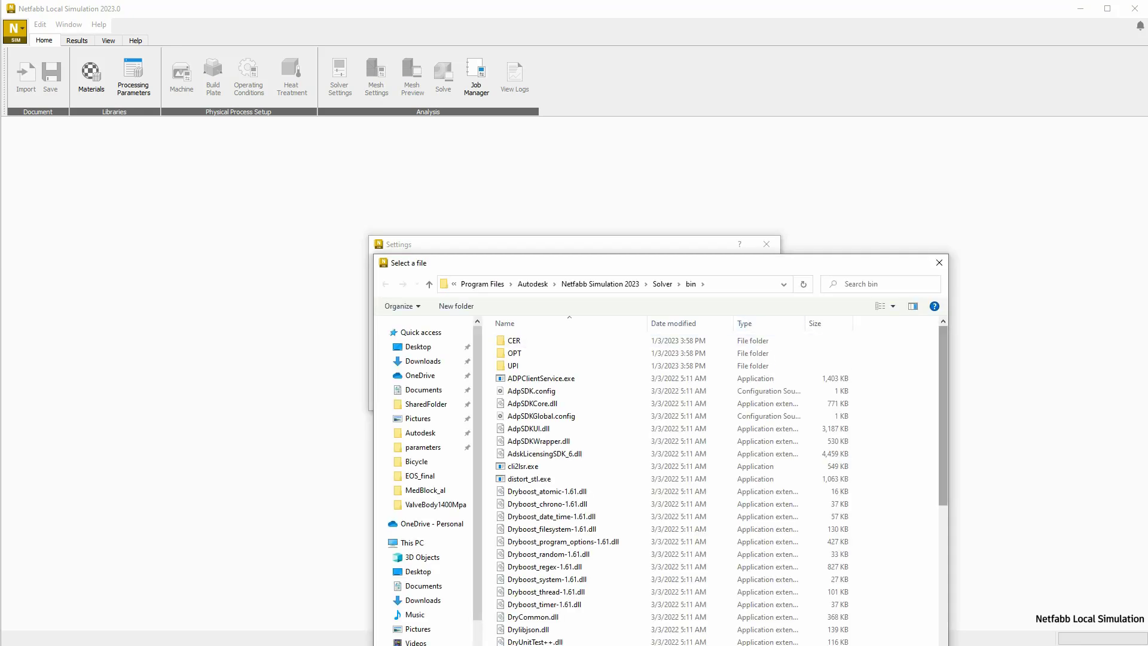
scroll(817, 381, down, 5)
scroll(817, 382, down, 3)
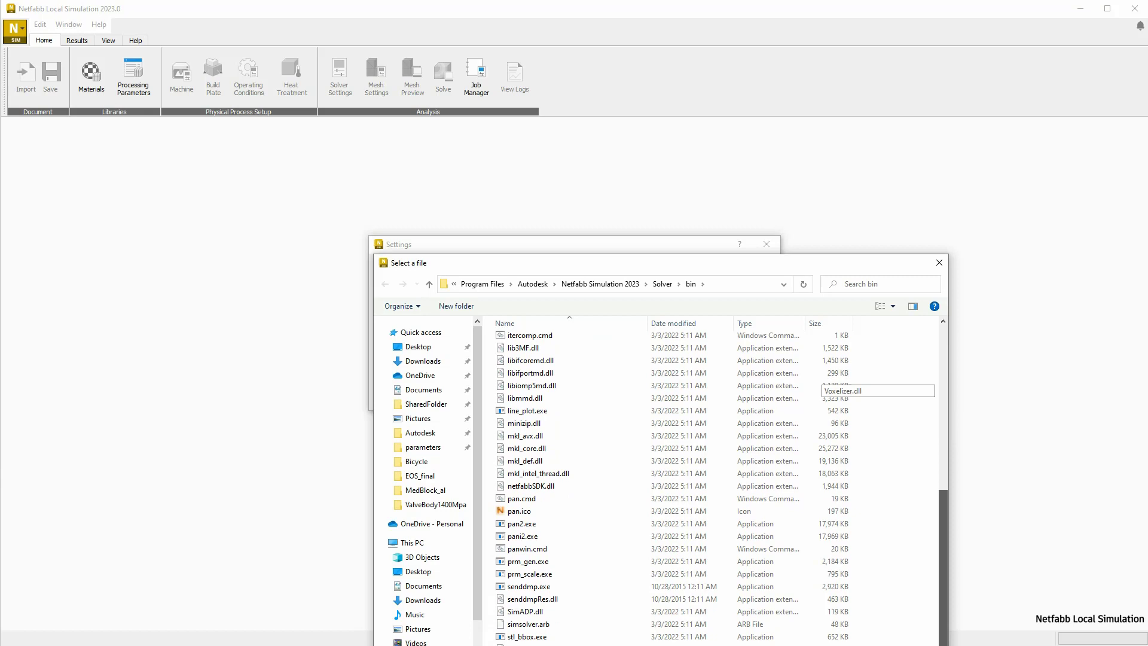
click(575, 536)
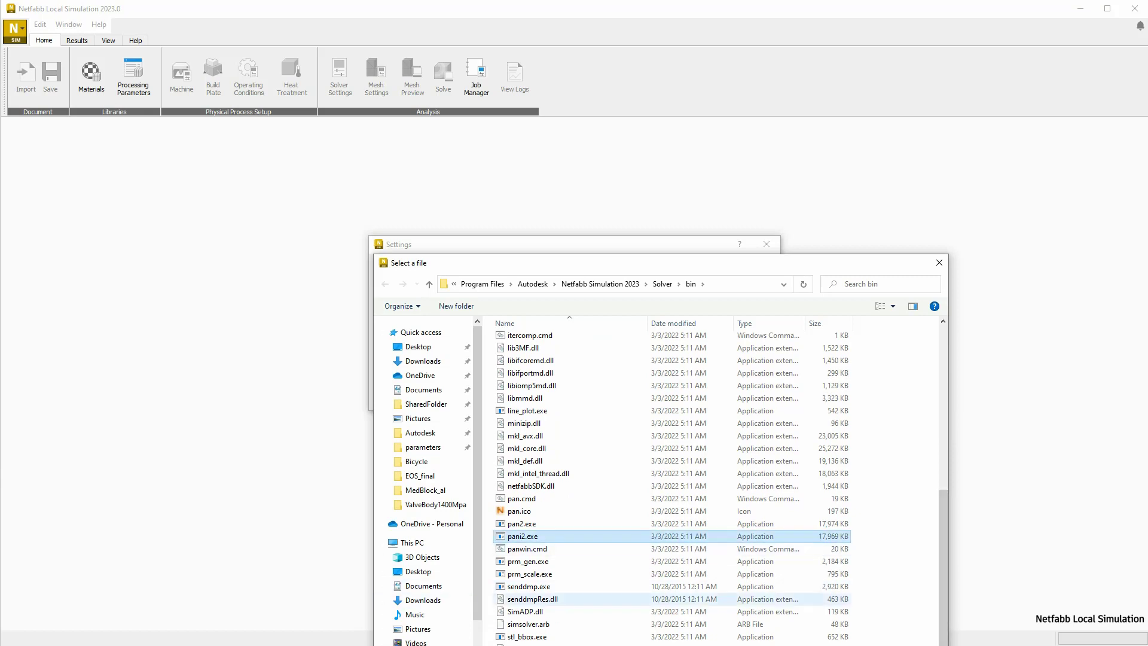